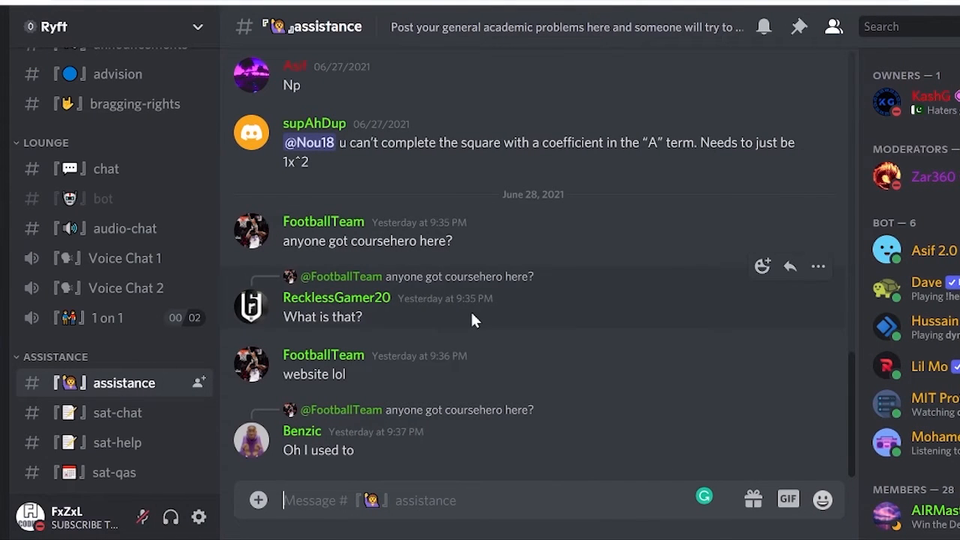
pyautogui.scroll(2, 471, 308)
pyautogui.scroll(2, 471, 308)
pyautogui.scroll(2, 471, 308)
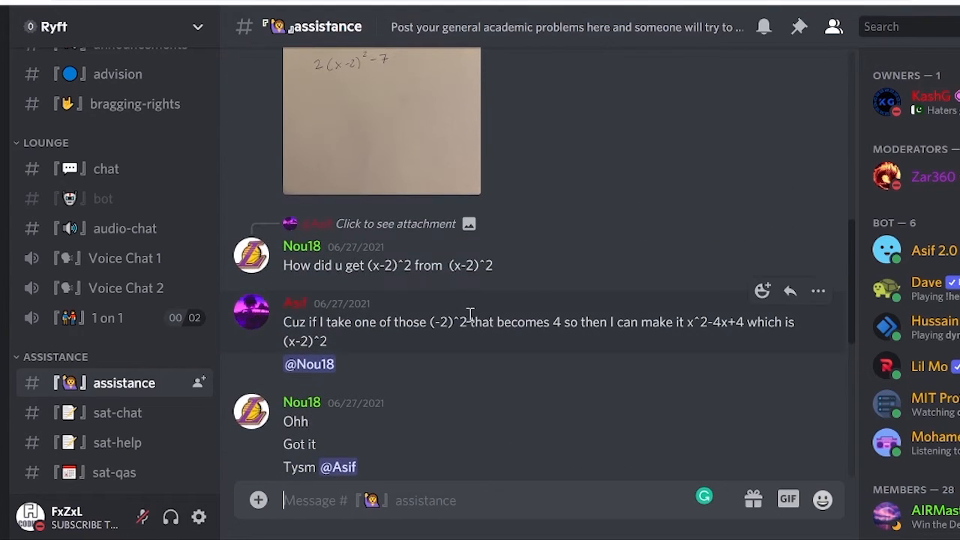
pyautogui.scroll(2, 471, 310)
pyautogui.scroll(2, 486, 320)
pyautogui.scroll(2, 490, 325)
pyautogui.scroll(2, 490, 325)
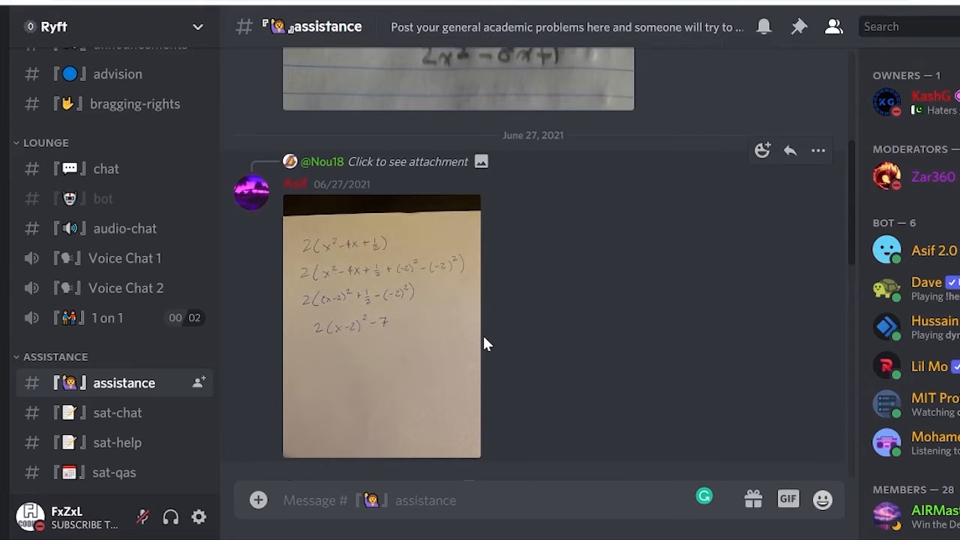
pyautogui.scroll(2, 482, 333)
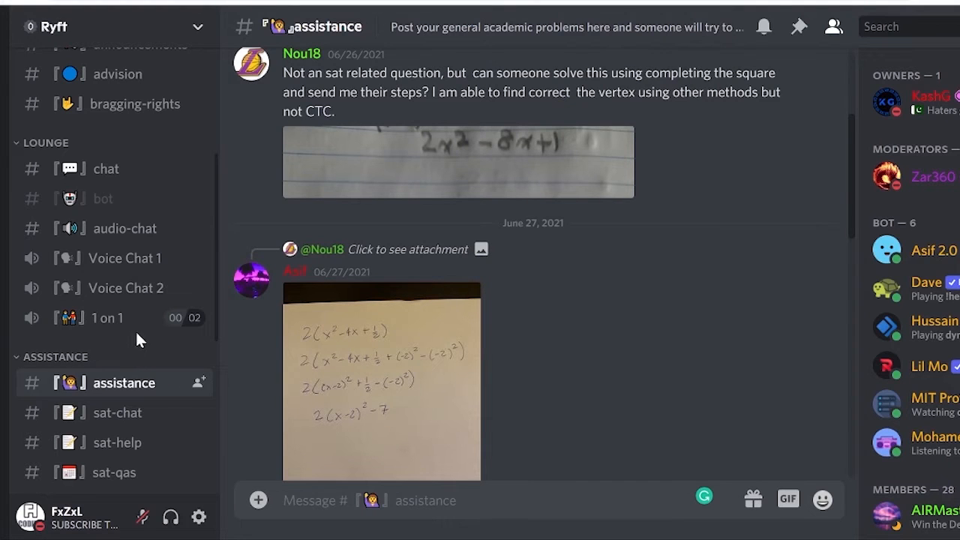
pyautogui.scroll(-4, 128, 345)
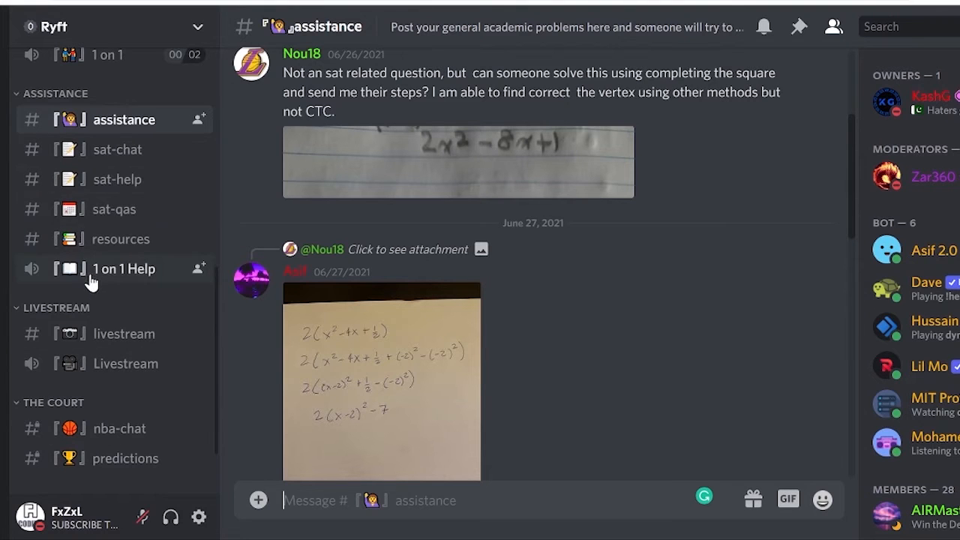
pyautogui.scroll(4, 90, 282)
pyautogui.scroll(3, 90, 282)
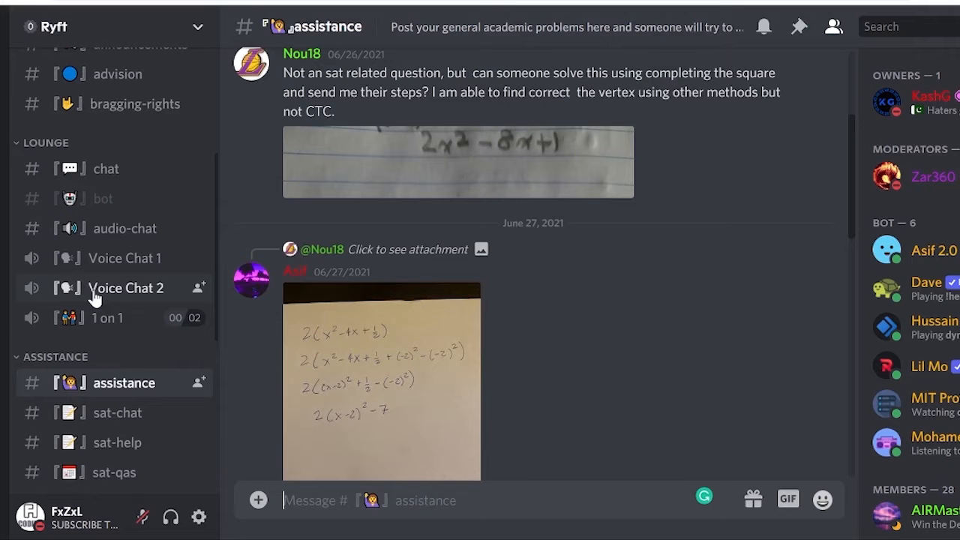
# Switch from the #chat channel to #nba-chat under THE COURT.
pyautogui.click(102, 177)
pyautogui.scroll(5, 526, 293)
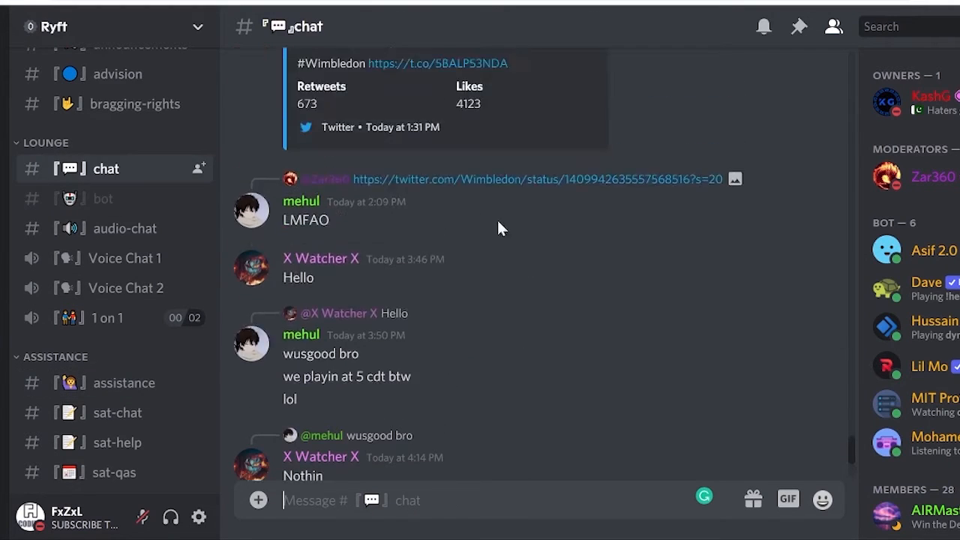
pyautogui.scroll(-4, 473, 300)
pyautogui.scroll(-5, 473, 345)
pyautogui.scroll(-6, 120, 350)
pyautogui.click(113, 344)
pyautogui.moveTo(525, 263)
pyautogui.moveTo(540, 338)
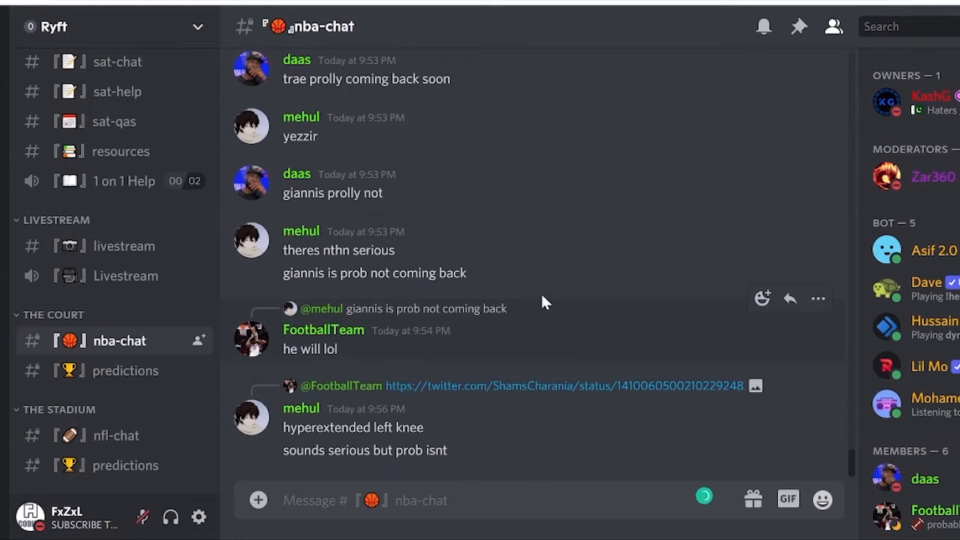
pyautogui.scroll(2, 570, 264)
pyautogui.scroll(-3, 600, 285)
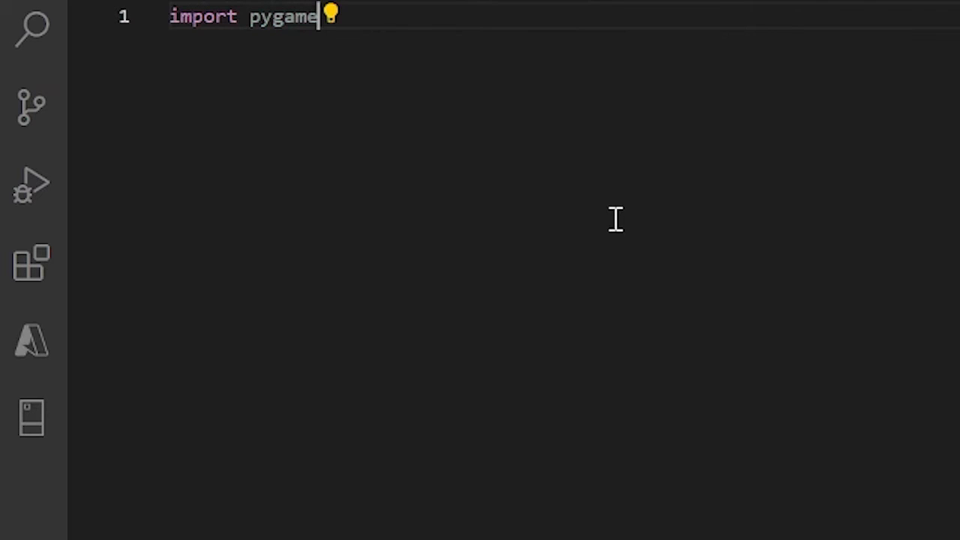
pyautogui.press('Return')
pyautogui.press('Return')
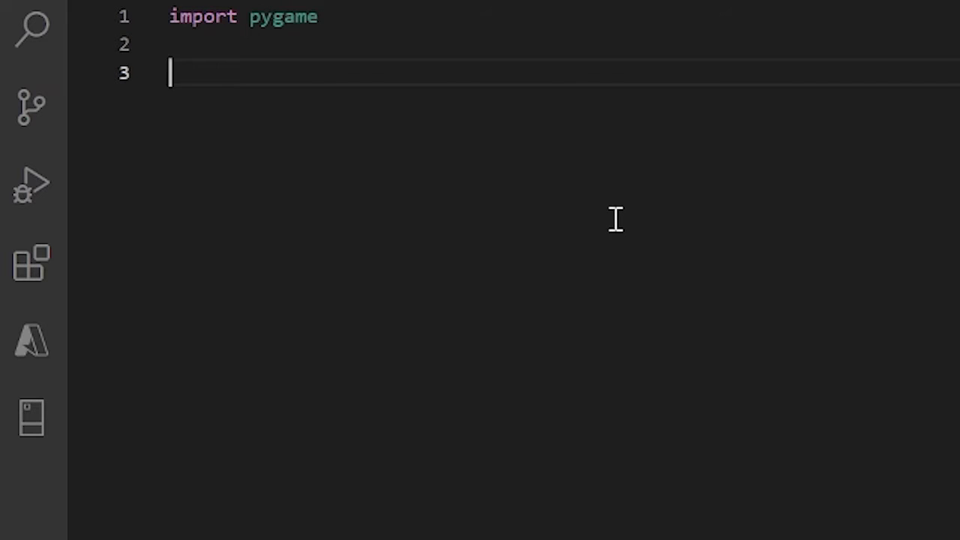
pyautogui.write('screen')
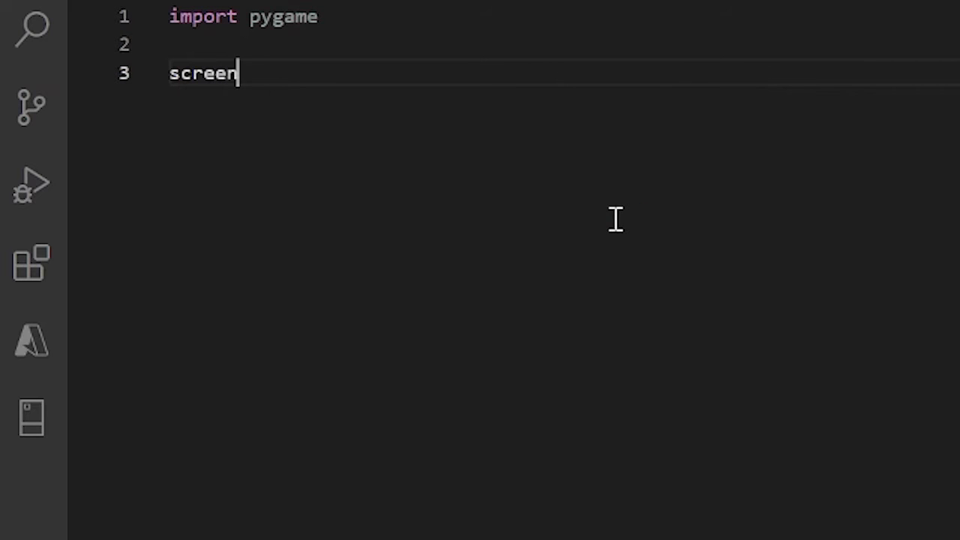
pyautogui.write(' = pygame.display.set_mode')
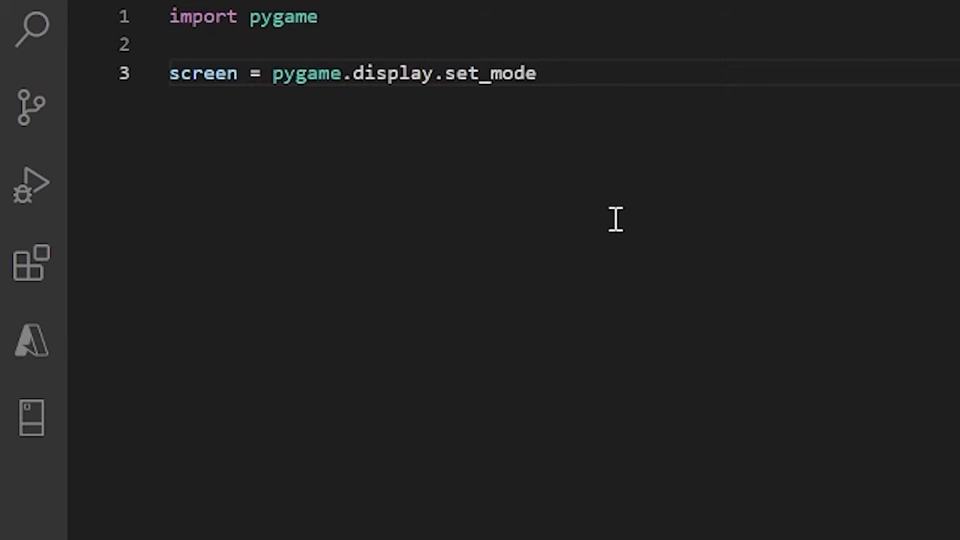
pyautogui.write('(')
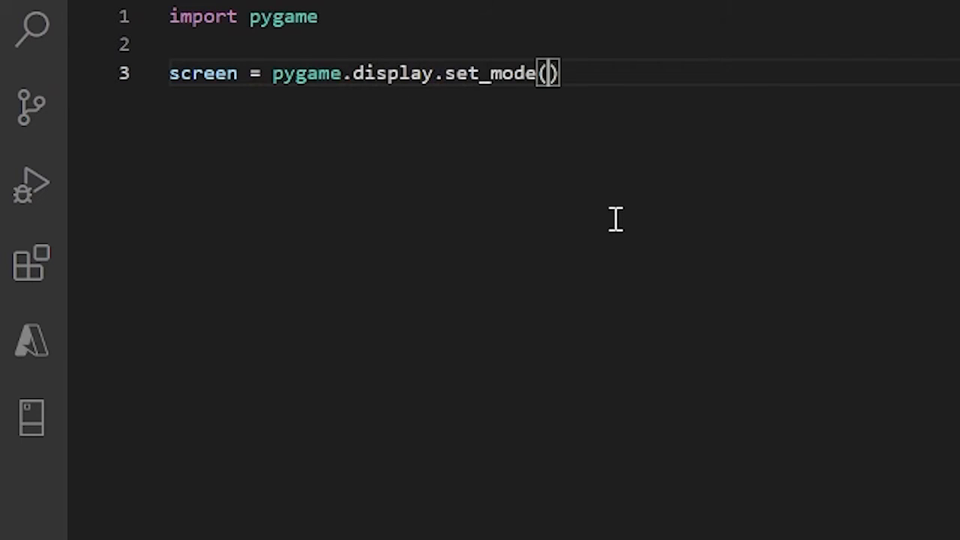
pyautogui.write('(')
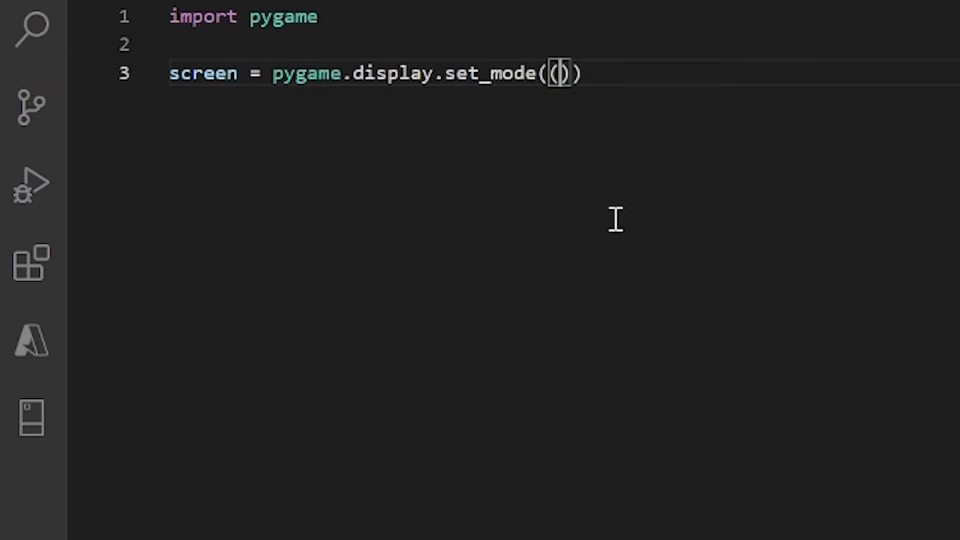
pyautogui.write('1000')
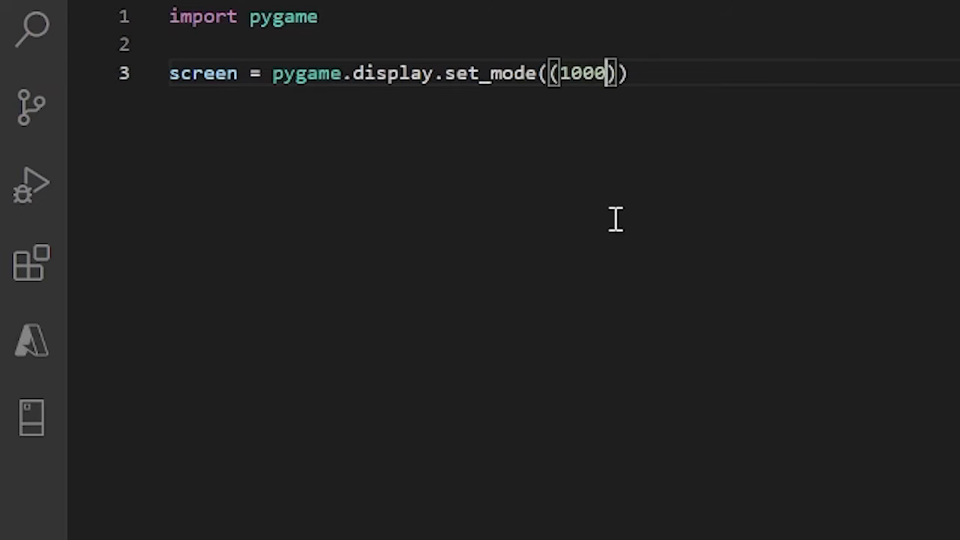
pyautogui.write(',  500')
# Write import pygame and screen = pygame.display.set_mode((1000, 500)) with blank lines after.
pyautogui.press('Right')
pyautogui.press('Right')
pyautogui.press('Return')
pyautogui.press('Return')
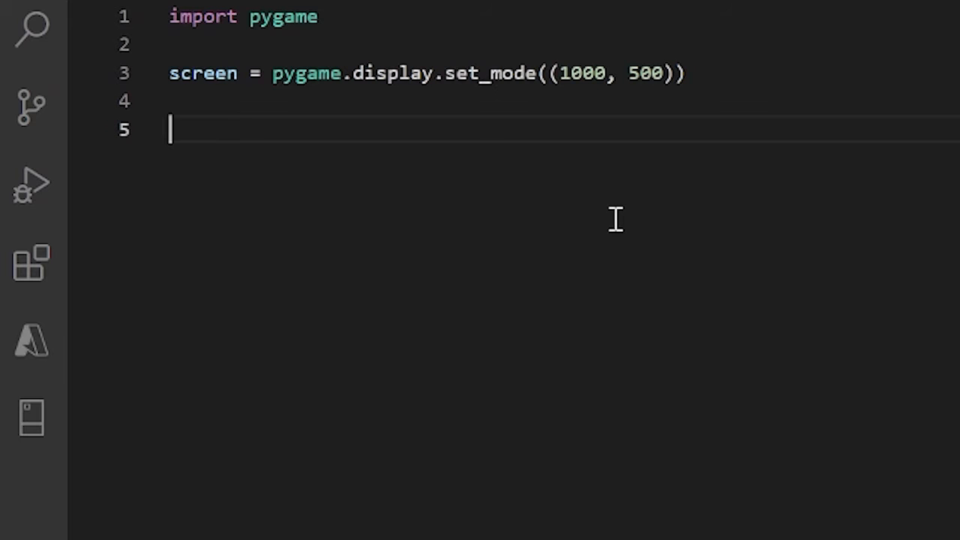
pyautogui.write('runn')
pyautogui.write('oi')
# Add running = True and a while running: loop iterating over pygame.event.get().
pyautogui.press('BackSpace')
pyautogui.press('BackSpace')
pyautogui.write('ing = True')
pyautogui.press('Escape')
pyautogui.press('Return')
pyautogui.write('while running:')
pyautogui.press('Return')
pyautogui.write('for event in pygame.event')
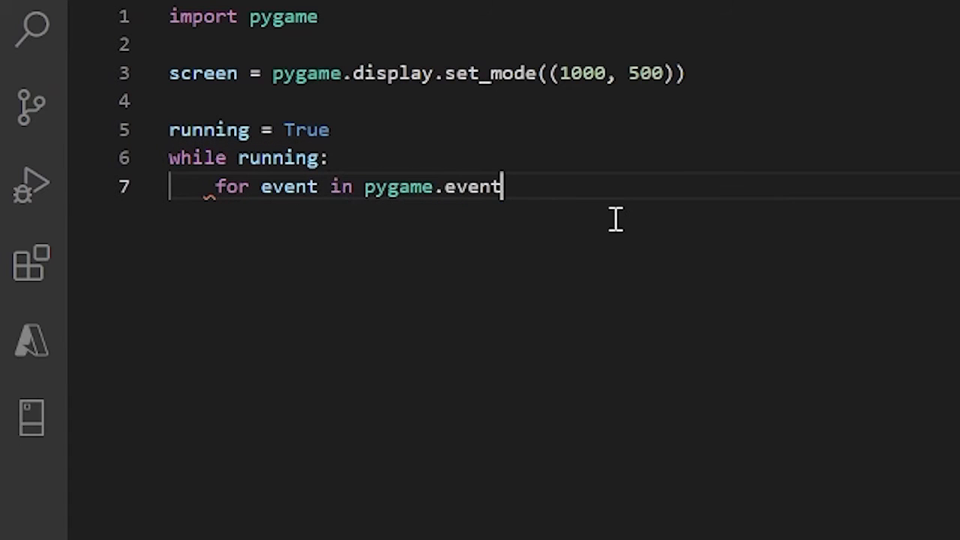
pyautogui.write('.get')
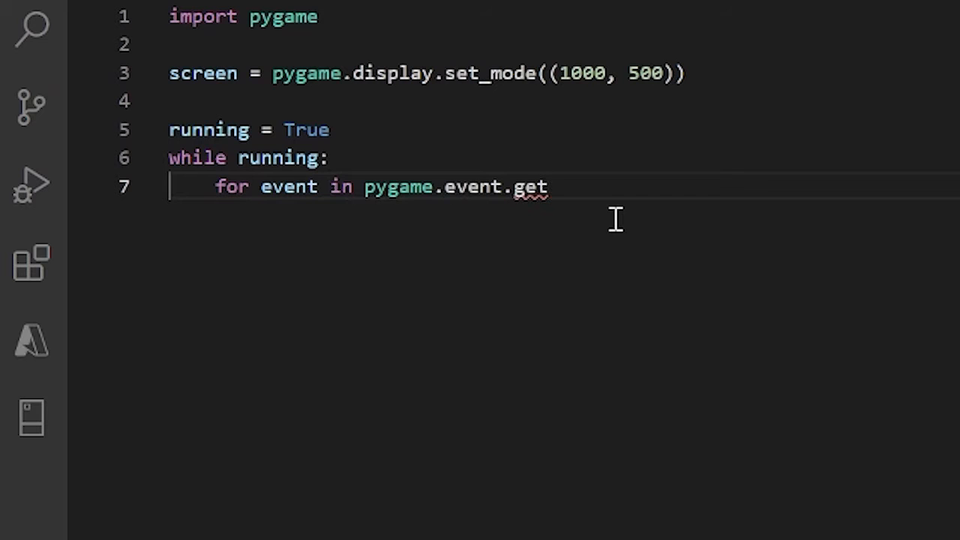
pyautogui.write('(')
pyautogui.press('Right')
pyautogui.write(':')
pyautogui.press('Return')
pyautogui.write('if event.type ')
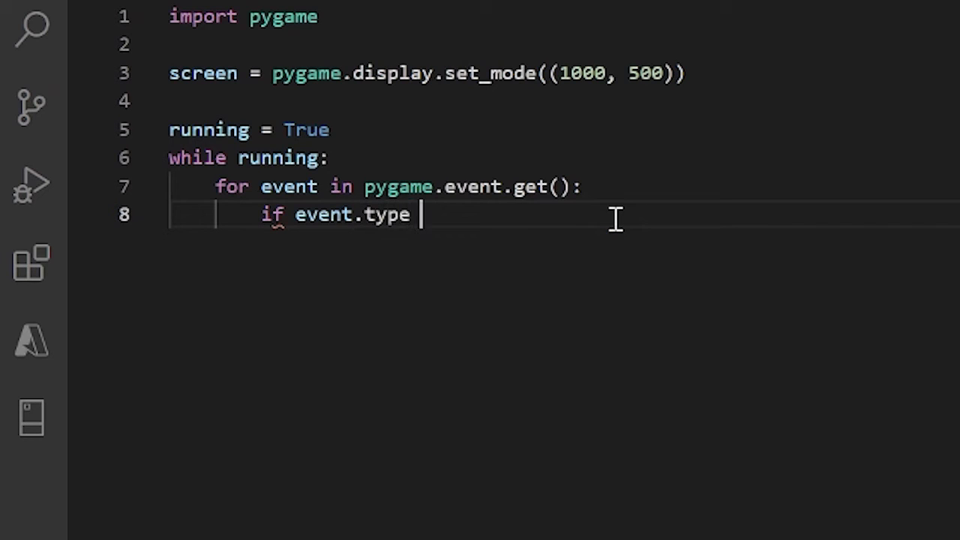
pyautogui.write('==')
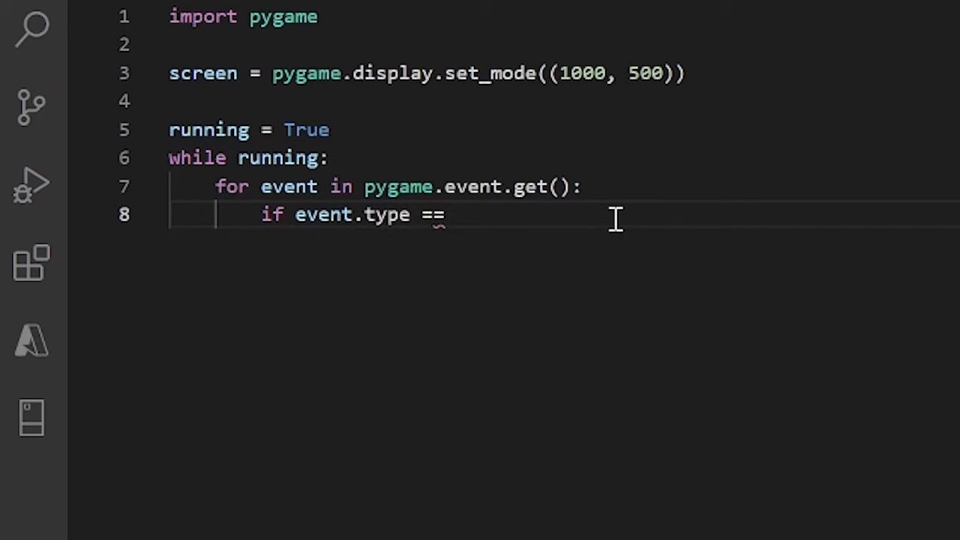
pyautogui.write(' pygame.QUO')
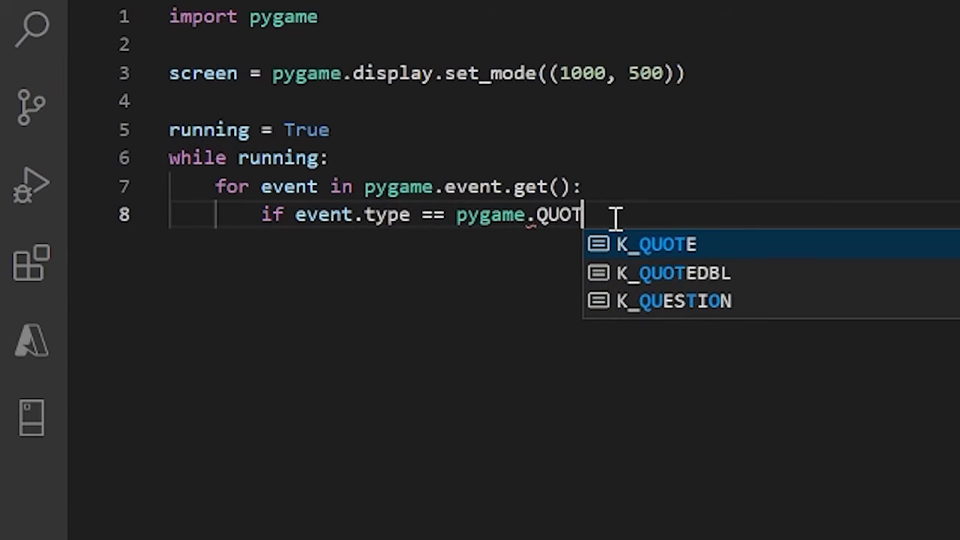
pyautogui.write('T')
# Set running = False on a pygame.QUIT event and call pygame.quit() after the loop.
pyautogui.press('BackSpace')
pyautogui.press('BackSpace')
pyautogui.write('IT')
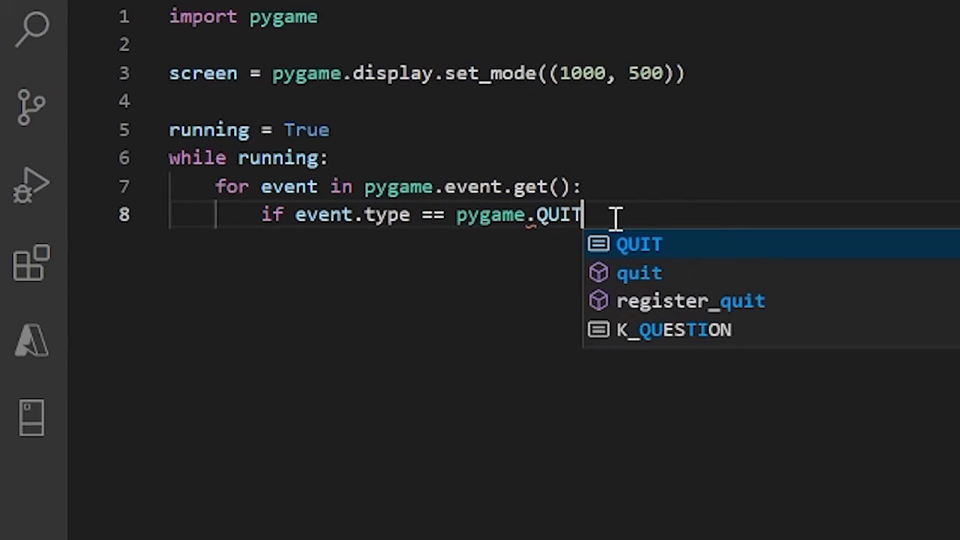
pyautogui.write(':')
pyautogui.press('Return')
pyautogui.write('running = False')
pyautogui.press('Return')
pyautogui.press('Return')
pyautogui.hotkey('shift', 'Tab')
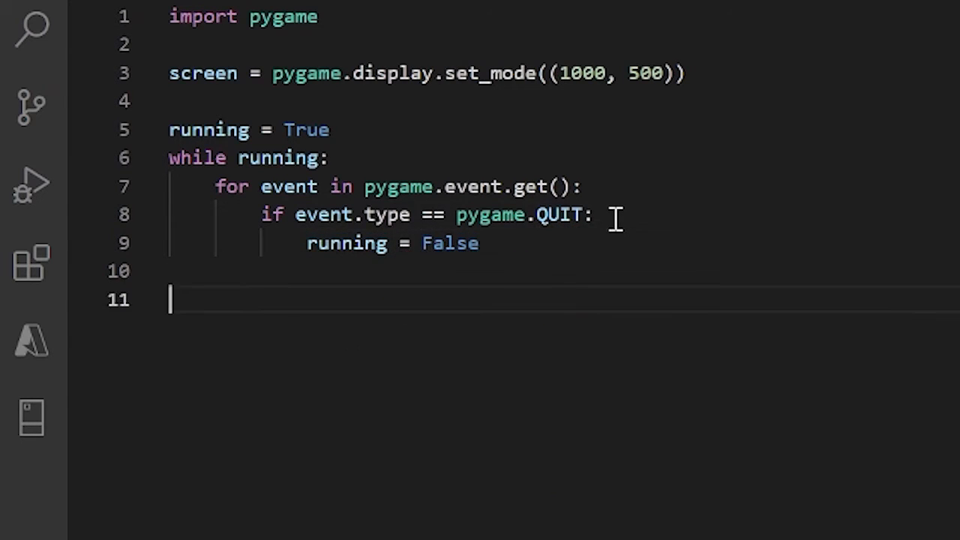
pyautogui.write('pygame.quit()')
pyautogui.press('Up')
# Add an FPS = 60 constant on a new line below the set_mode line.
pyautogui.click(698, 73)
pyautogui.press('Return')
pyautogui.press('Return')
pyautogui.press('BackSpace')
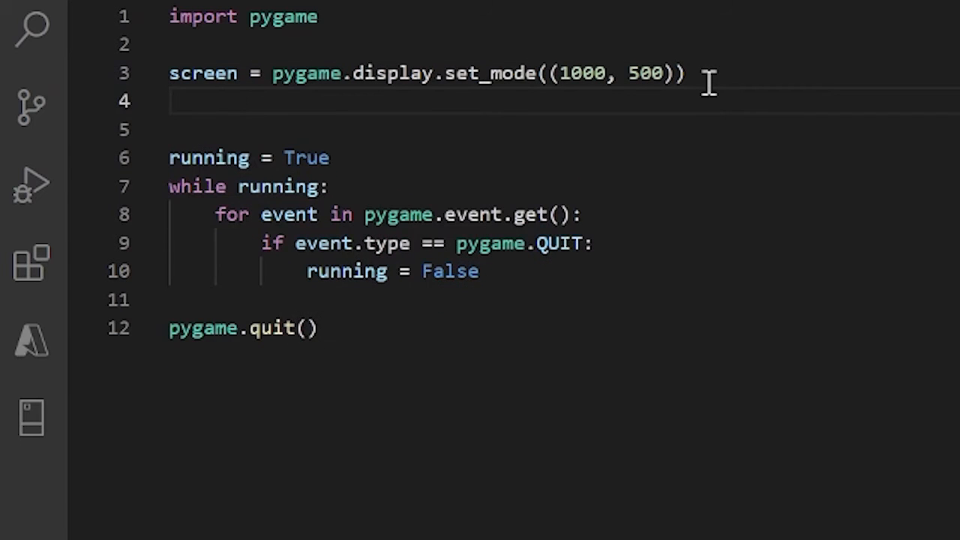
pyautogui.write('P')
pyautogui.press('BackSpace')
pyautogui.write('FPS = 60')
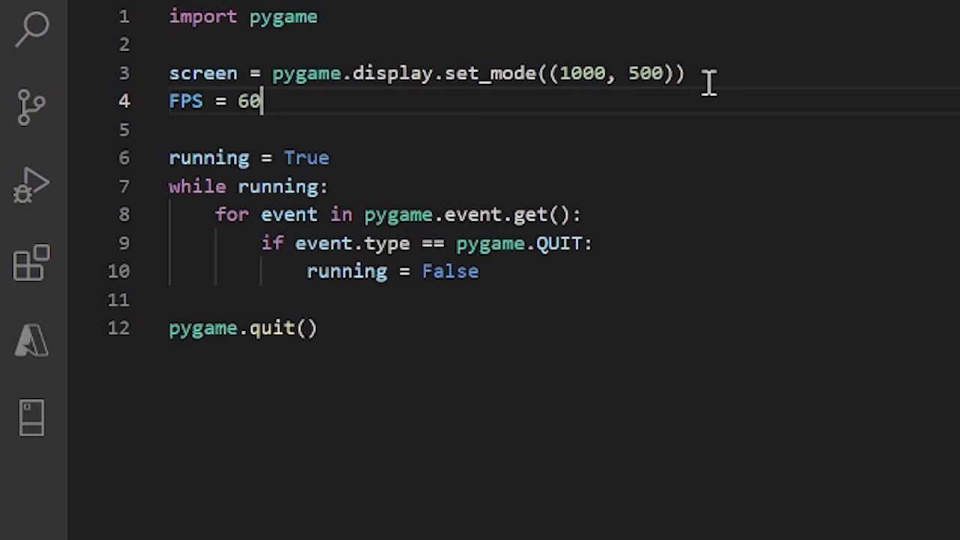
# Write clock = pygame.time.clock() inside the loop, then delete that misplaced line.
pyautogui.click(627, 180)
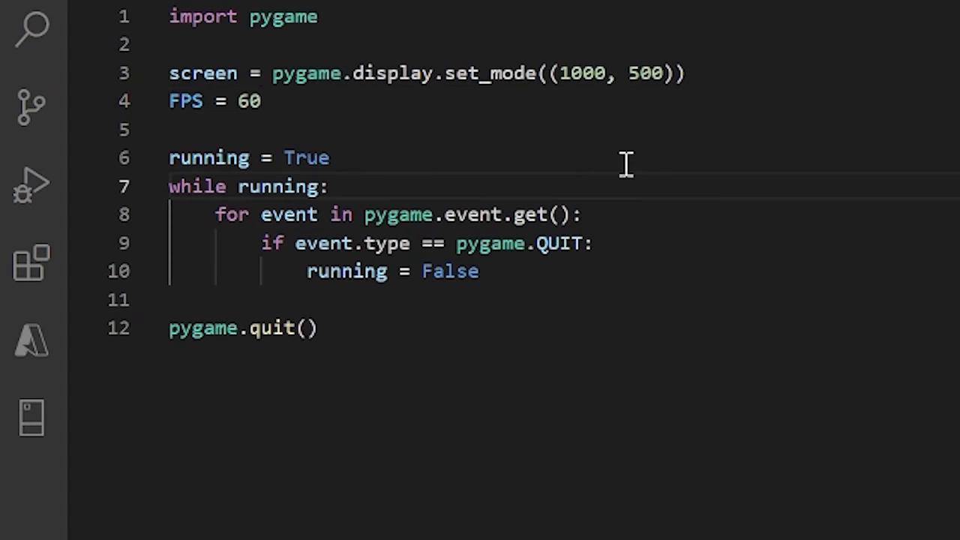
pyautogui.press('Return')
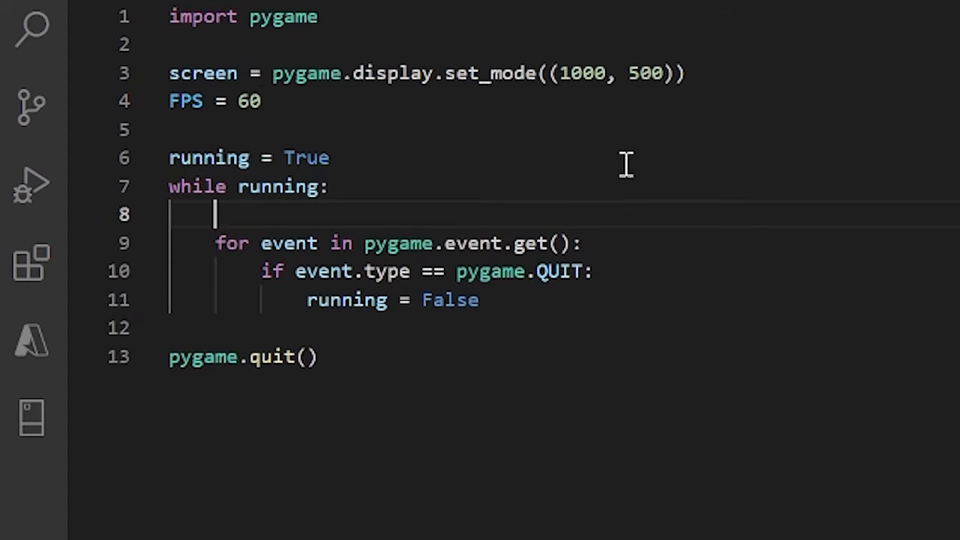
pyautogui.write('clock = ')
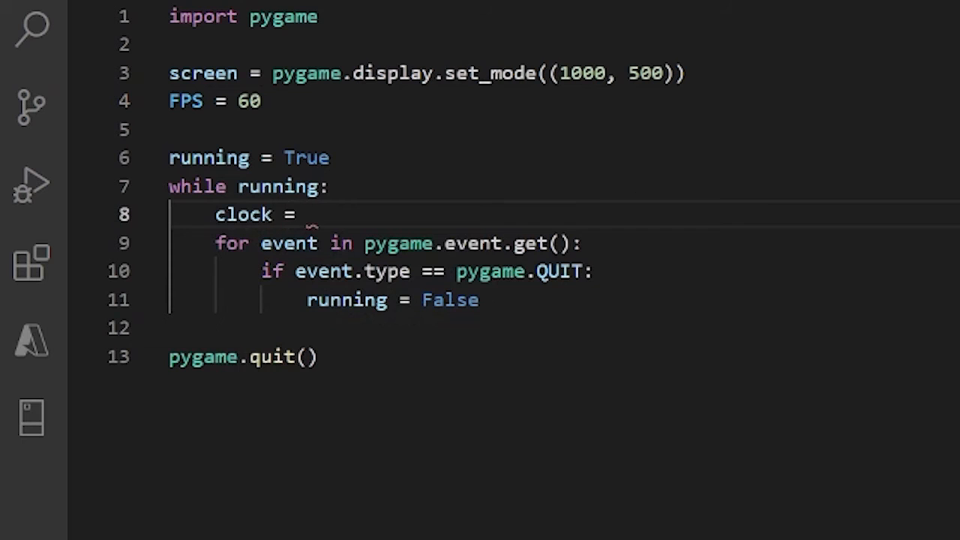
pyautogui.write('pygame.time.clock(')
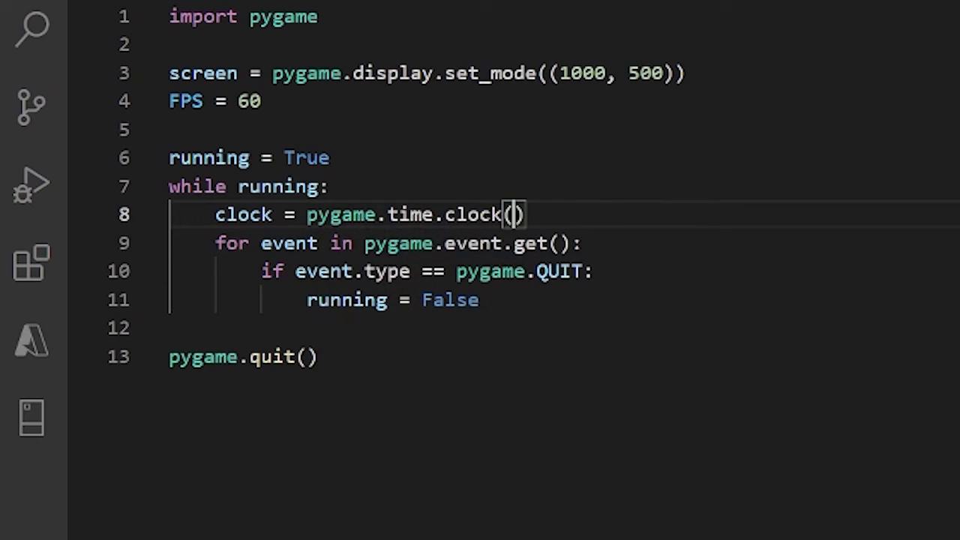
pyautogui.moveTo(552, 215); pyautogui.dragTo(225, 218)
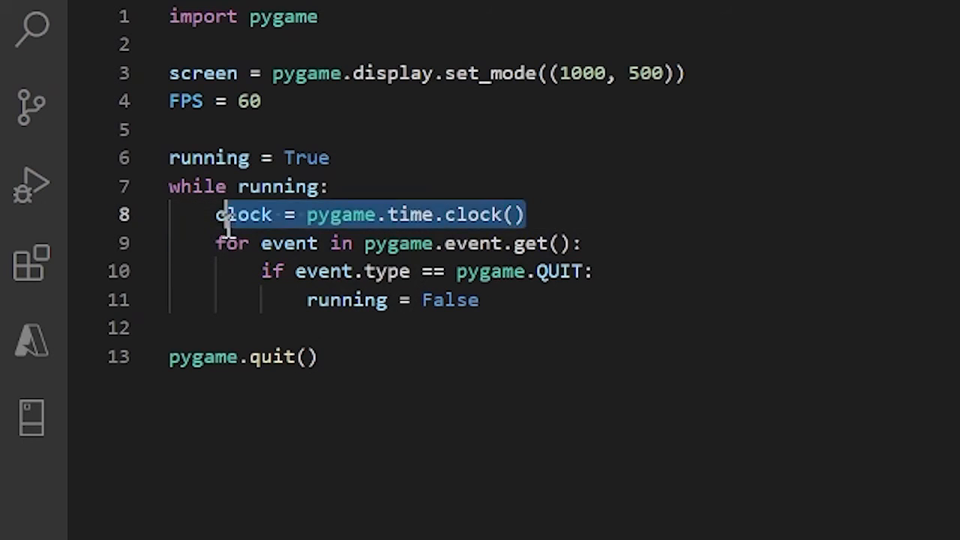
pyautogui.press('BackSpace')
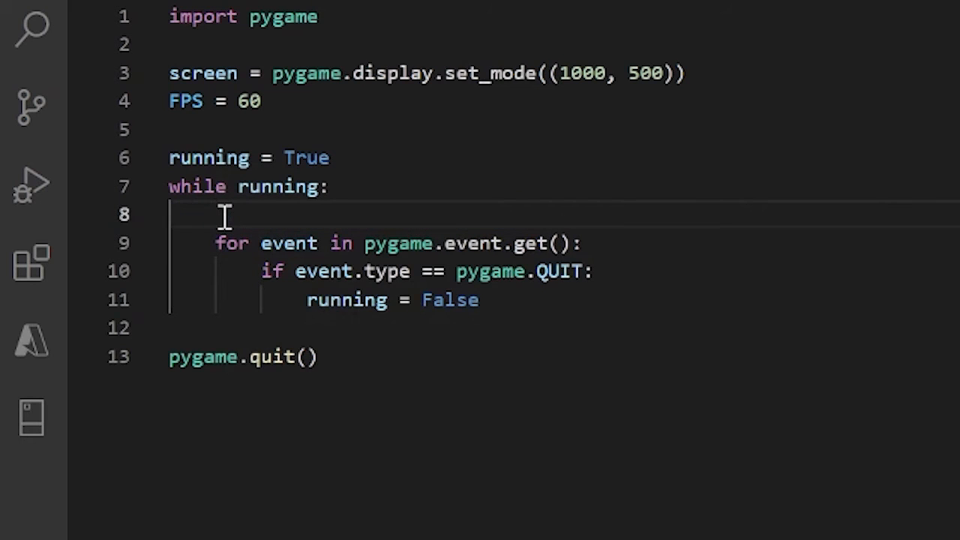
pyautogui.press('BackSpace')
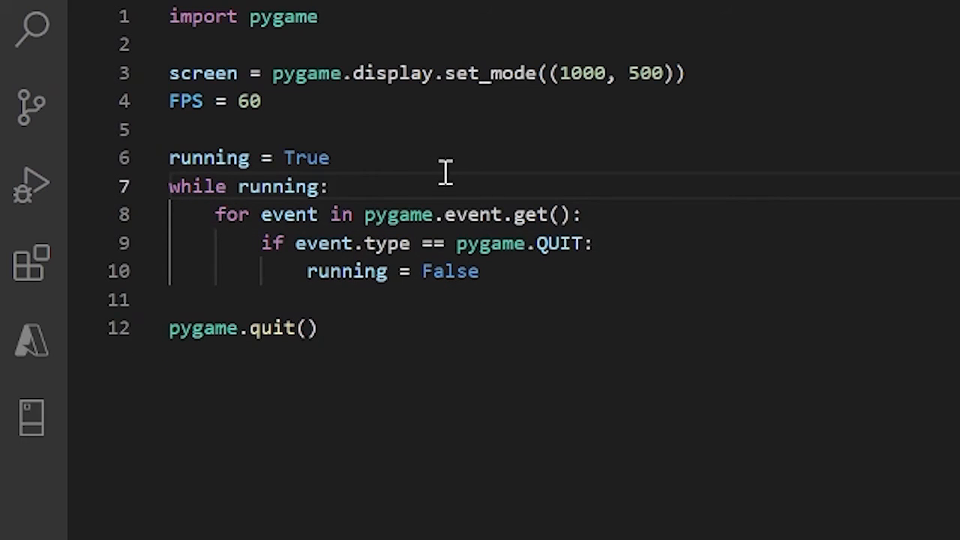
# Retype clock = pygame.time.clock() on a new line just above while running:.
pyautogui.press('Up')
pyautogui.press('Return')
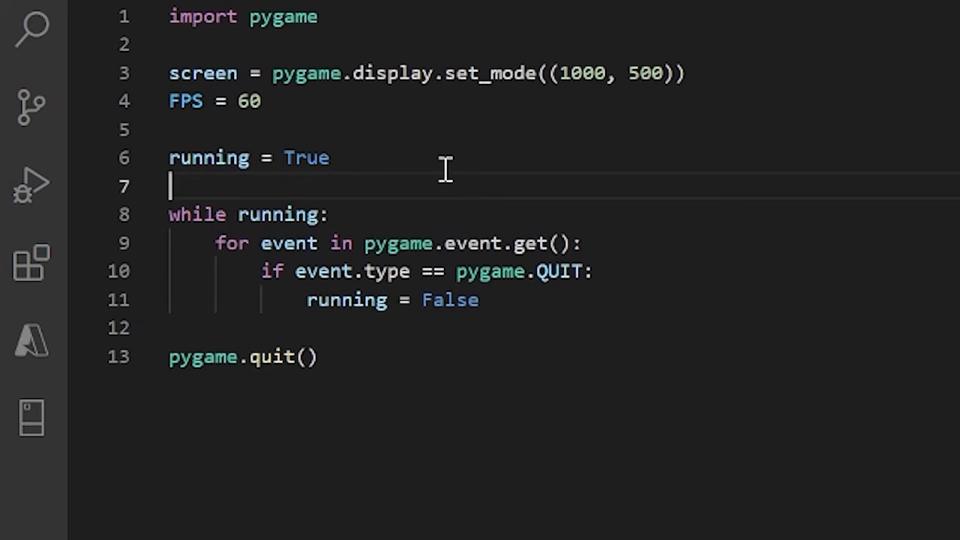
pyautogui.write('clock ')
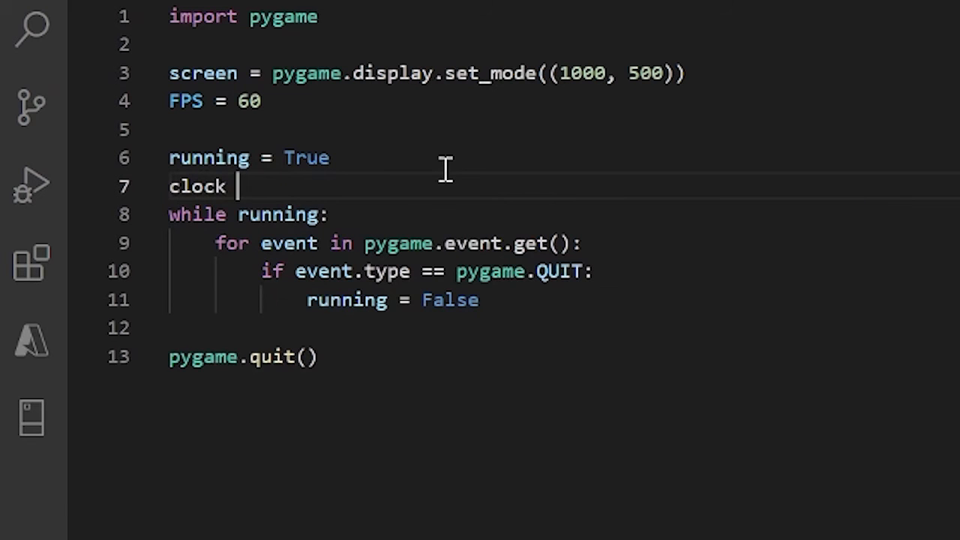
pyautogui.write('= py')
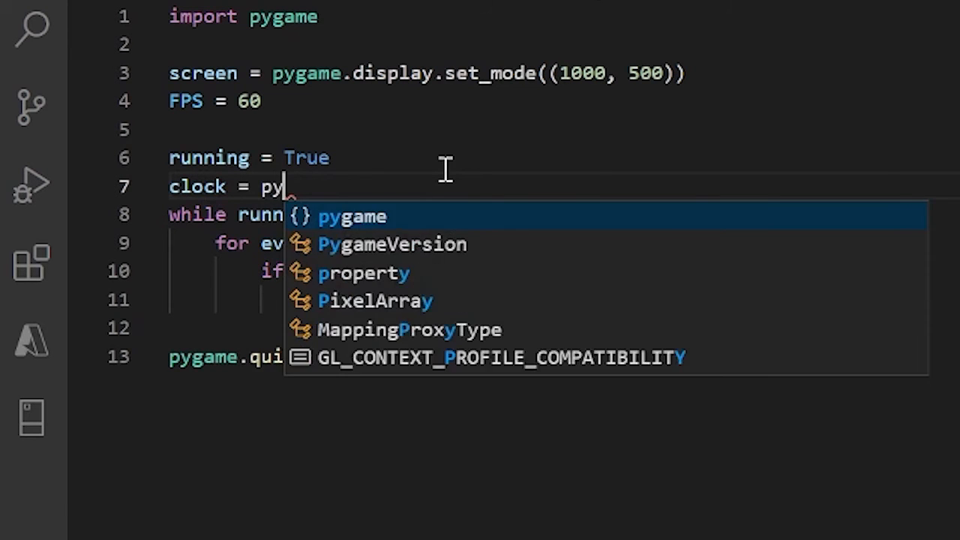
pyautogui.write('game.time.clock()')
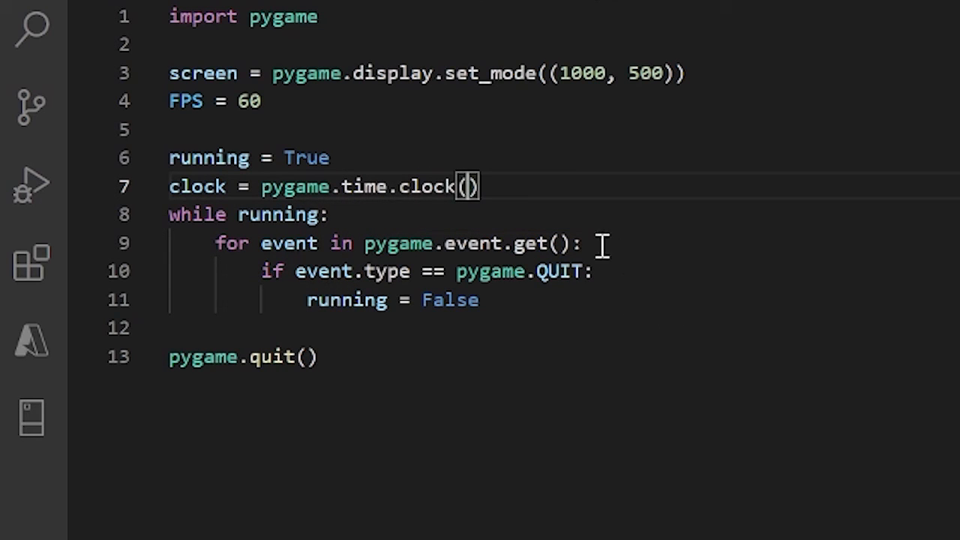
# Add clock.tick(FPS) as the first line inside the while loop.
pyautogui.click(592, 217)
pyautogui.press('Return')
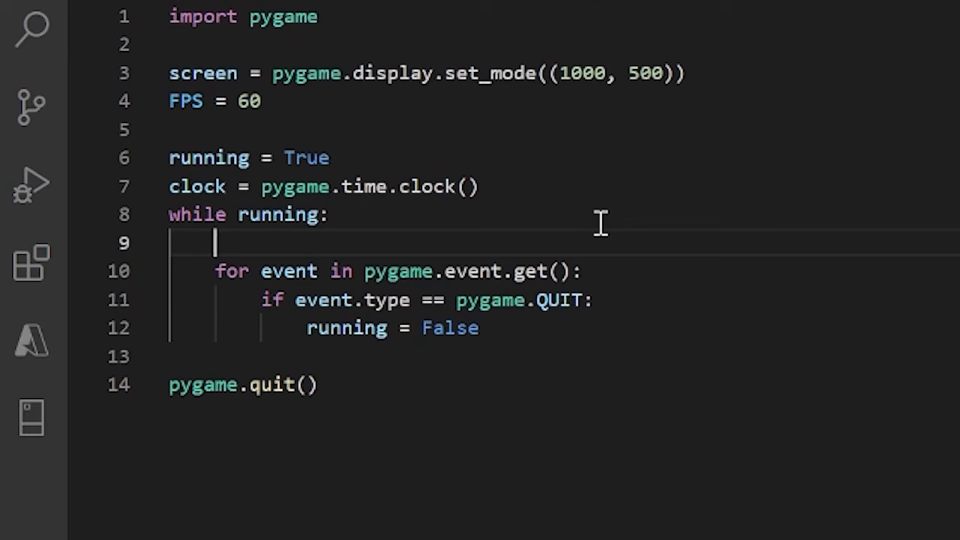
pyautogui.press('Tab')
pyautogui.write('clock.tick(FPS')
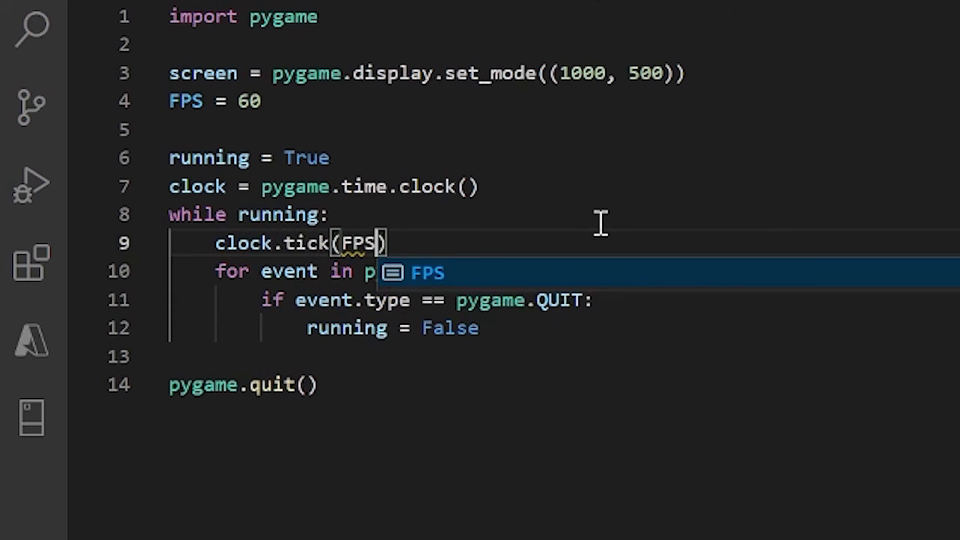
pyautogui.press('Escape')
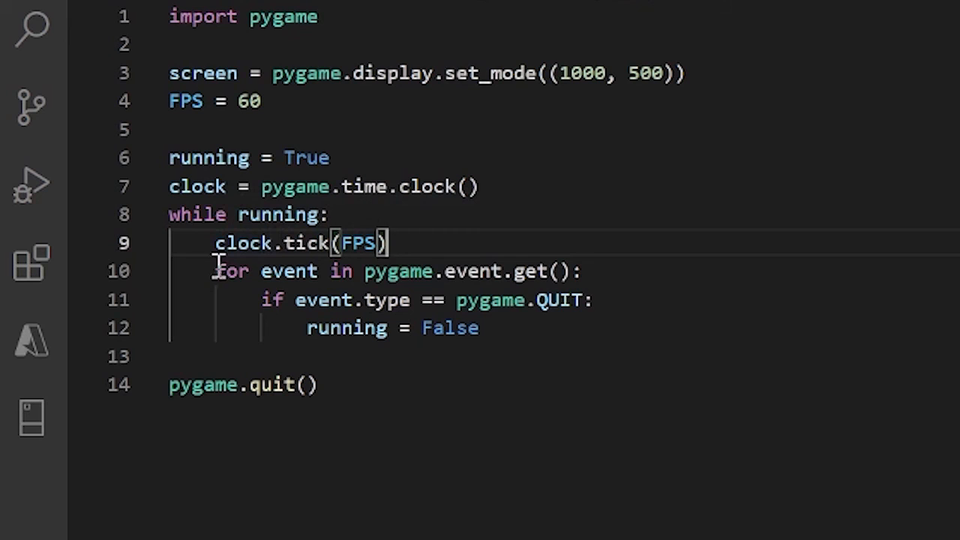
pyautogui.moveTo(218, 271)
pyautogui.mouseDown()
pyautogui.moveTo(538, 273)
pyautogui.moveTo(551, 323)
pyautogui.mouseUp()
pyautogui.click(371, 356)
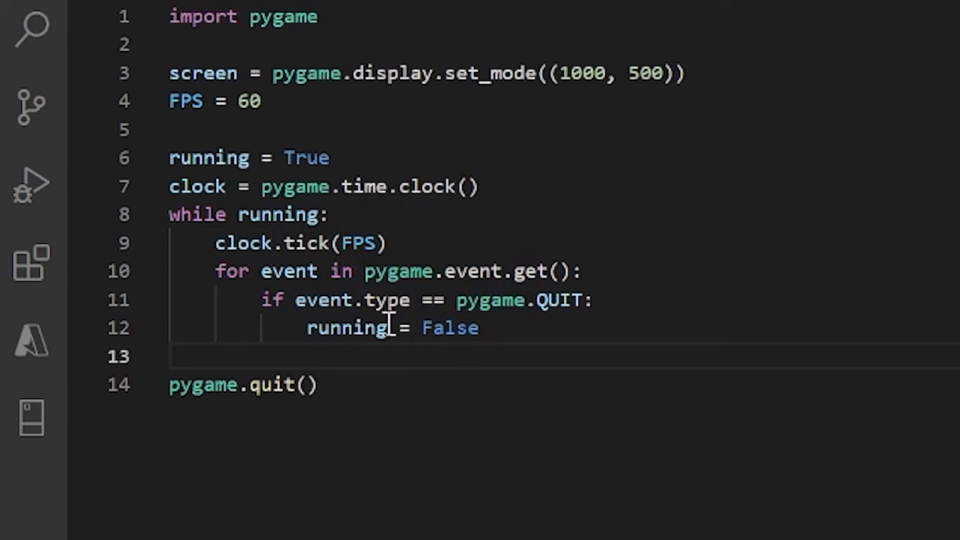